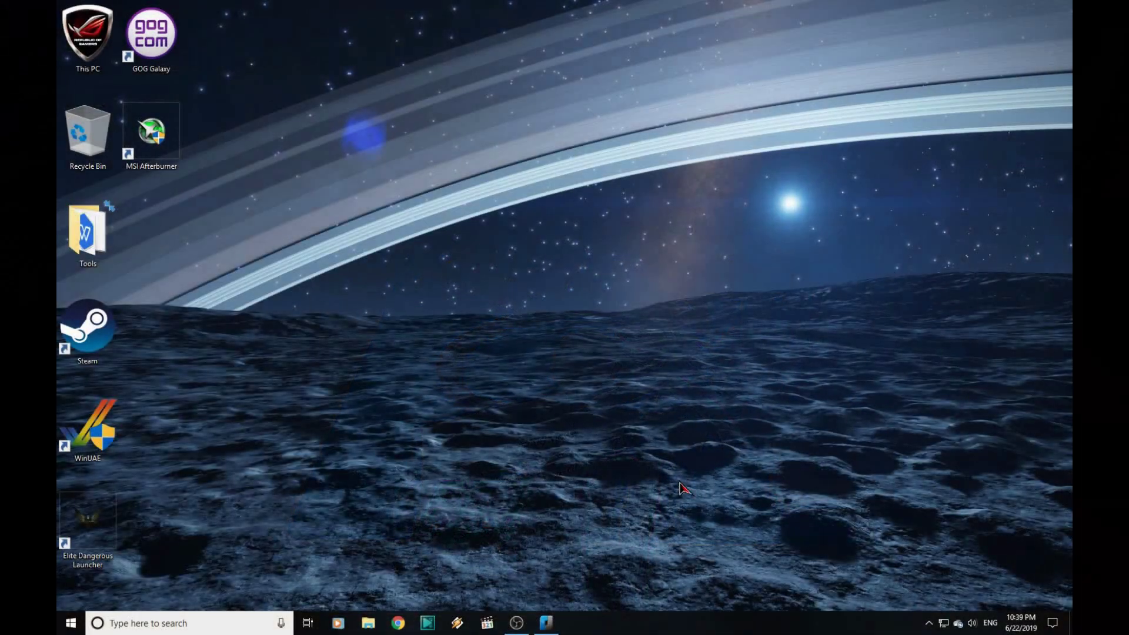
Restore the Amiga Arcade.dwg window and select the panel's 40-diameter centre circle
left_click(546, 623)
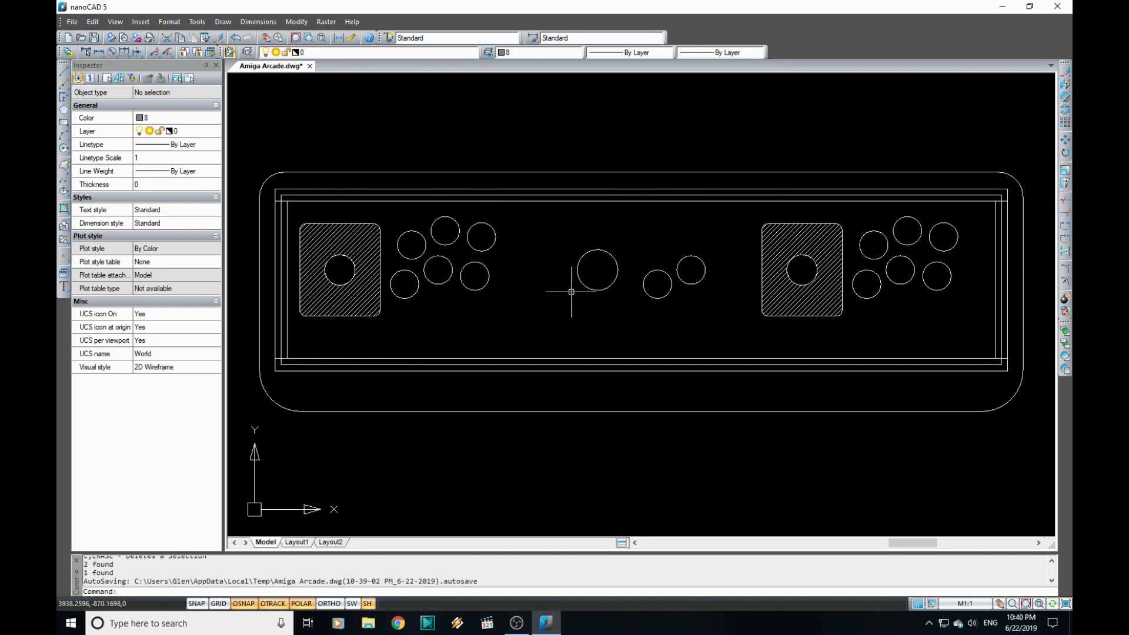
left_click(603, 290)
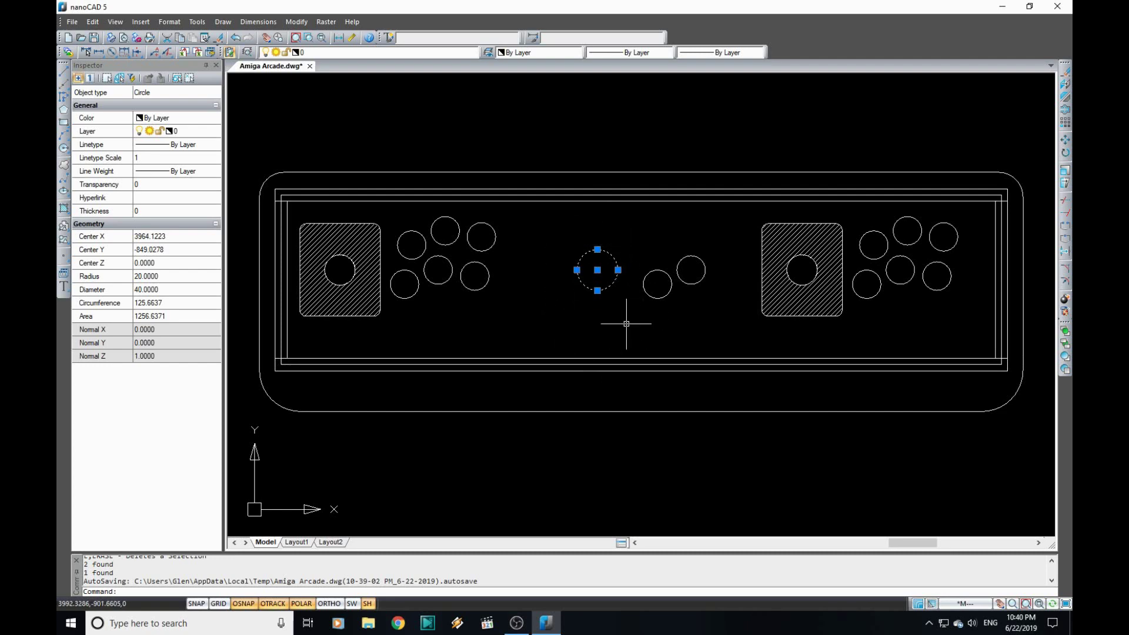
Clear the centre circle selection before drawing the outline
key("Escape")
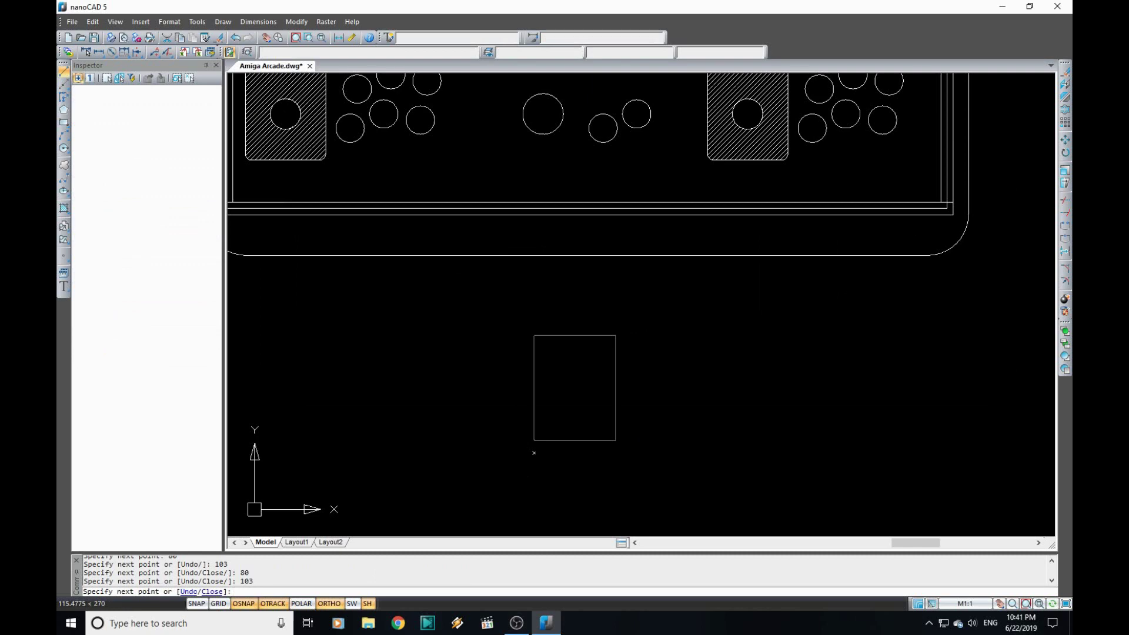
Finish the 80 by 103 rectangle and cap its top with an arc
right_click(582, 378)
left_click(583, 379)
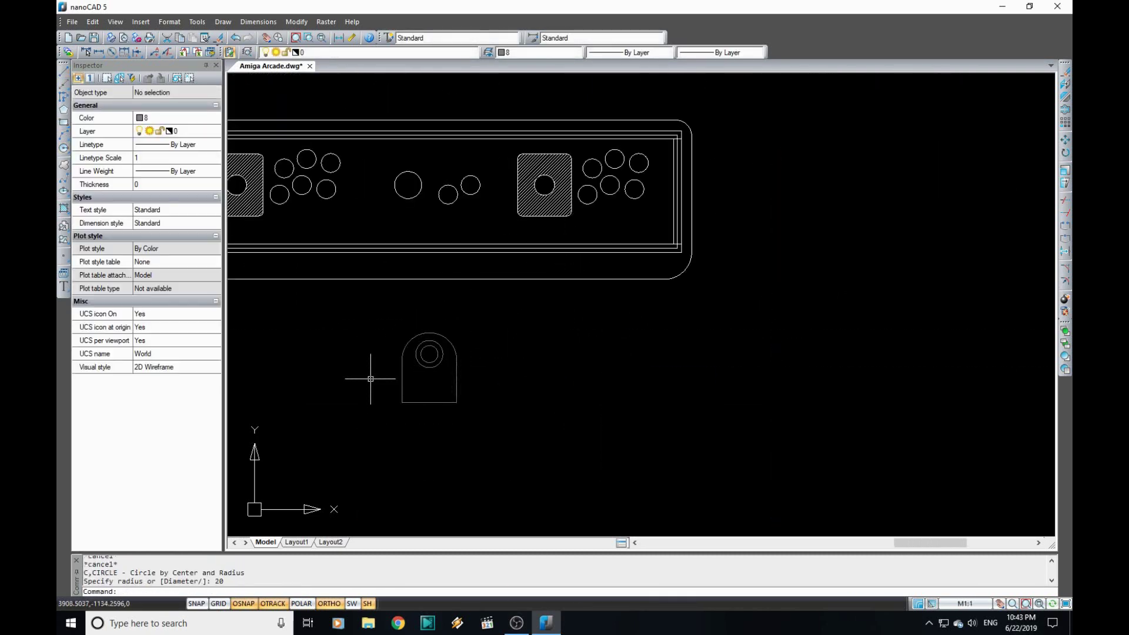
scroll(461, 352, "up", 2)
scroll(494, 297, "up", 3)
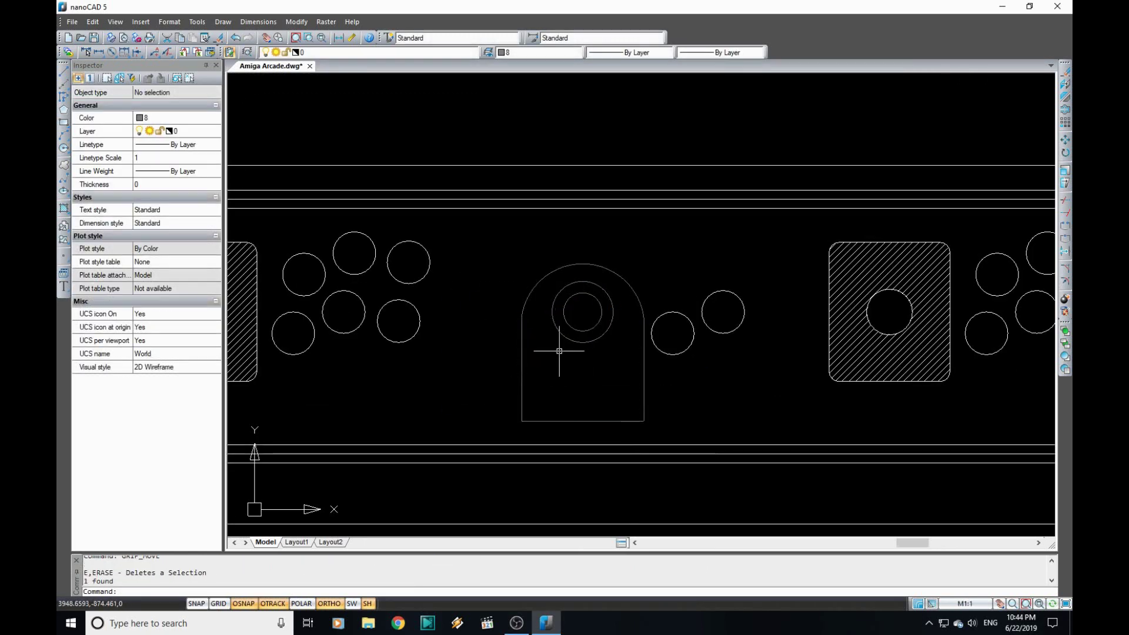
scroll(674, 368, "up", 5)
left_click(651, 367)
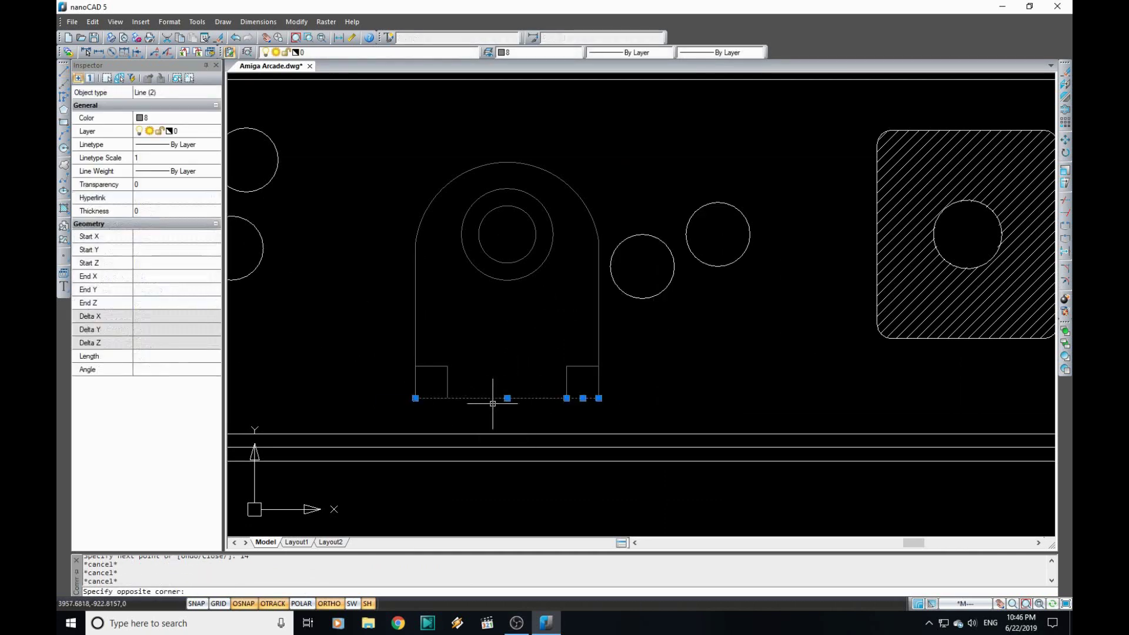
key("Escape")
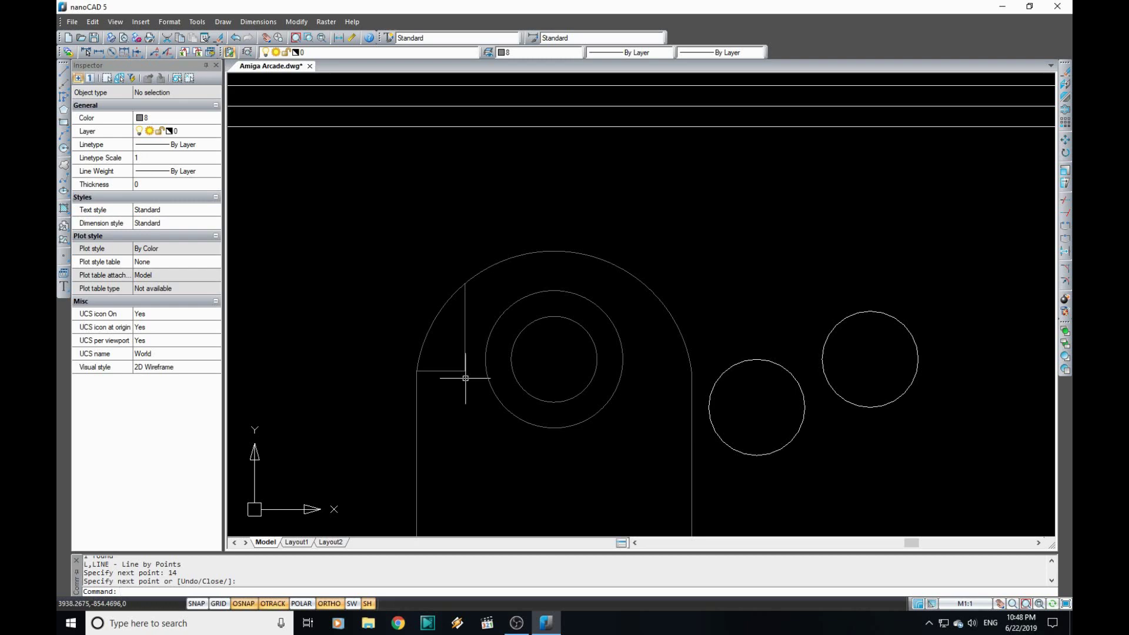
Erase the stray lines and draw lines from the circle centre to cut the shoulder notches
type("e")
key("Return")
type("l")
key("Return")
key("Return")
type("l")
key("Return")
left_click(554, 359)
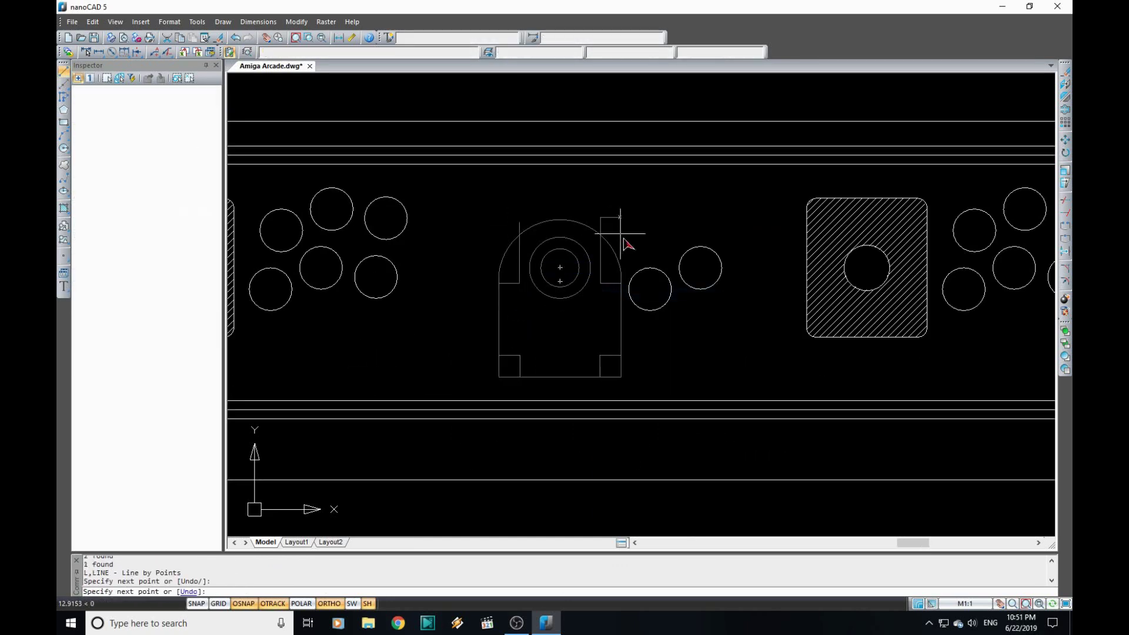
key("Escape")
scroll(621, 234, "down", 3)
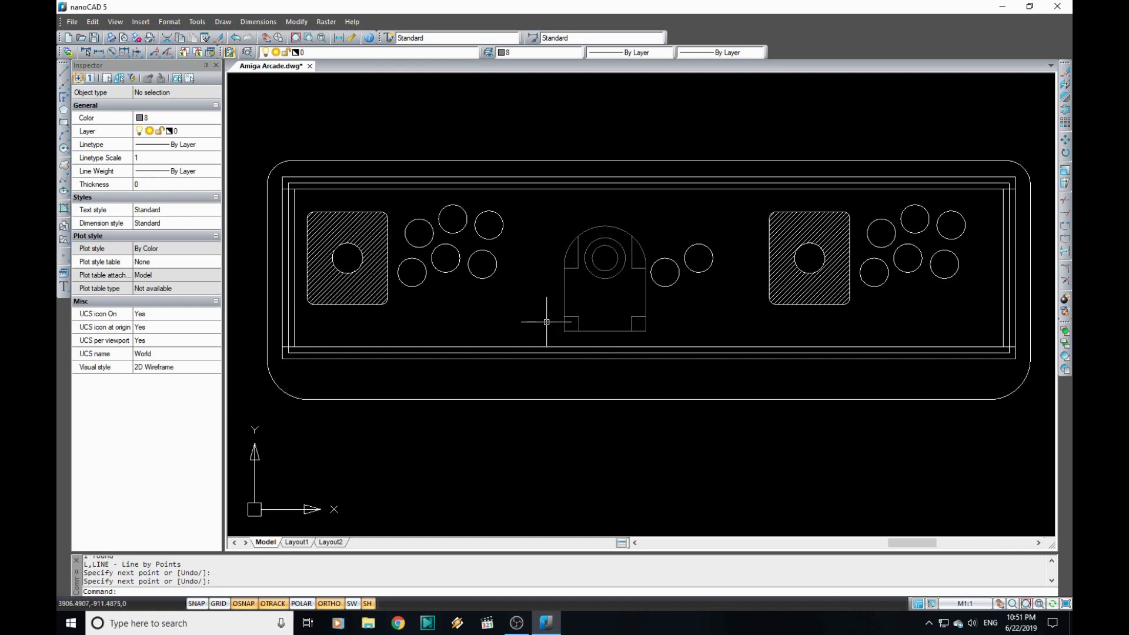
scroll(604, 253, "up", 3)
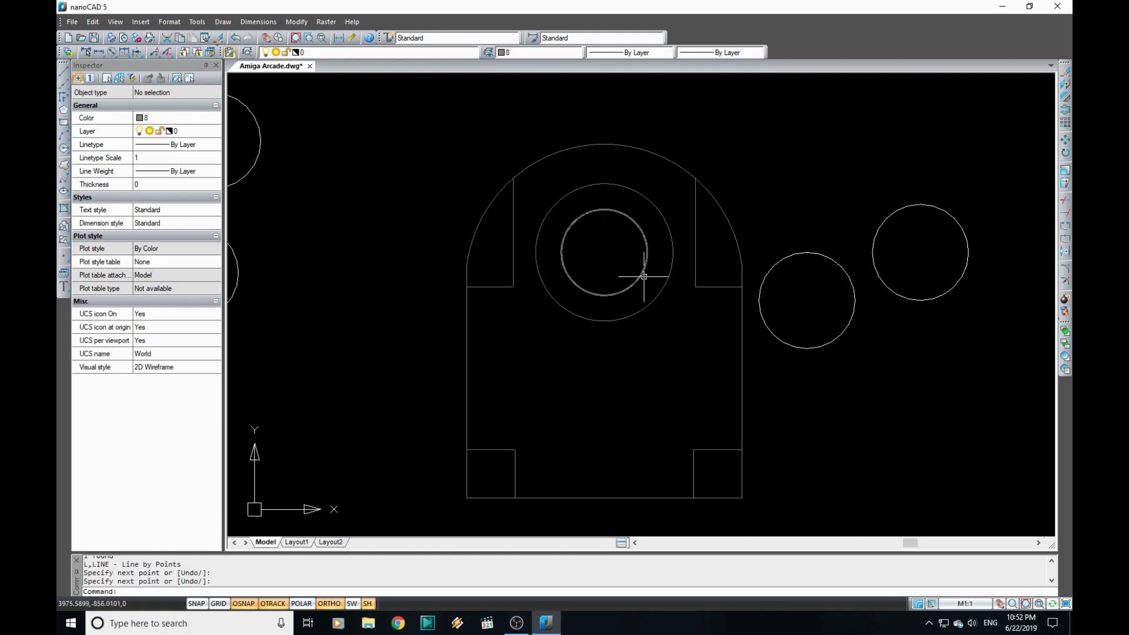
Inspect the outer circle of the mount's concentric ring
left_click(646, 308)
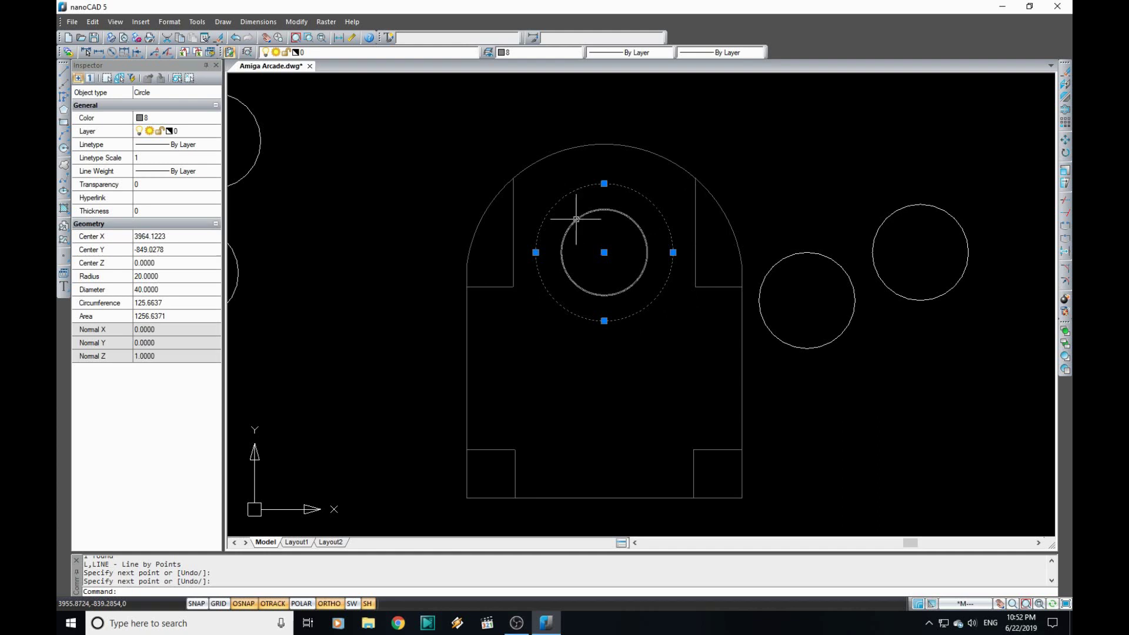
key("Escape")
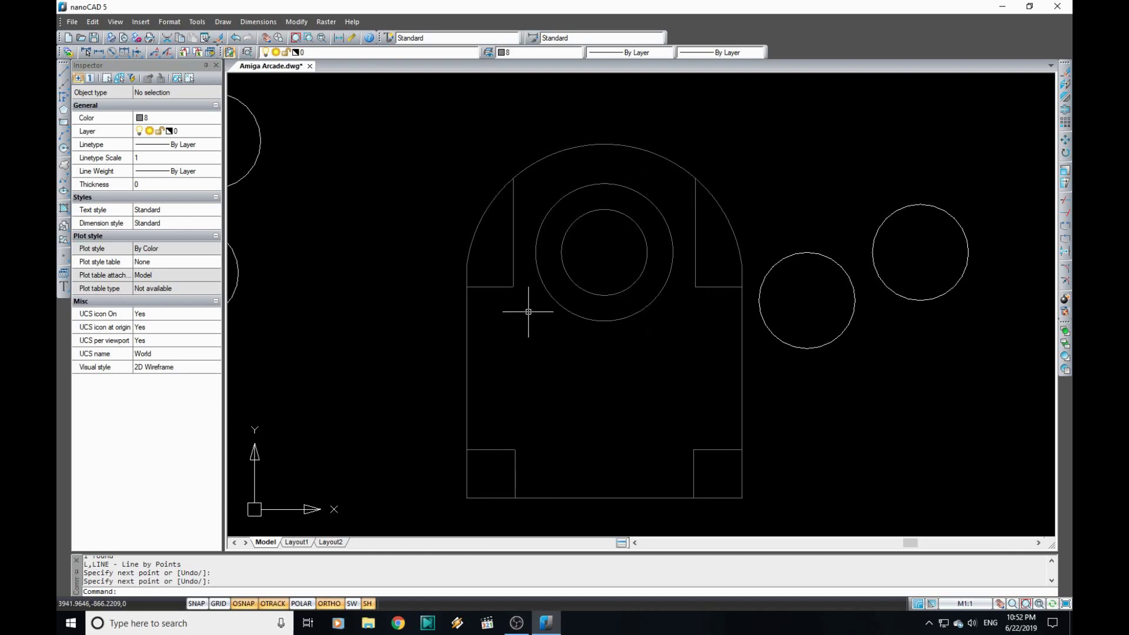
scroll(528, 311, "down", 3)
scroll(527, 314, "up", 2)
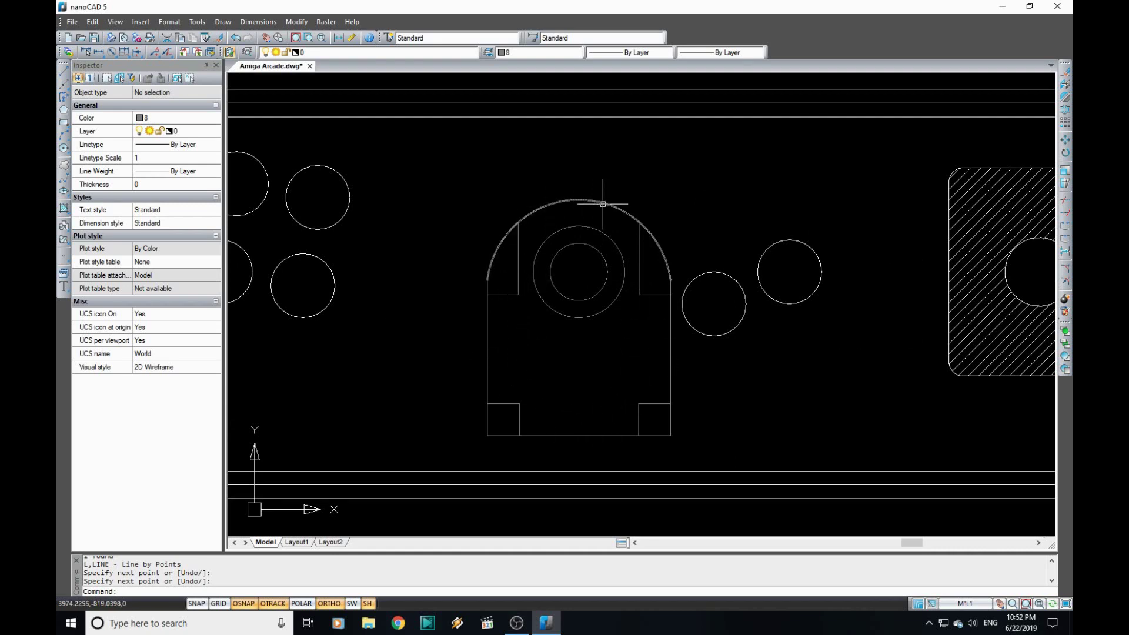
Zoom out to the full panel and fill the trackball mount with ANSI31 hatching
left_click(617, 220)
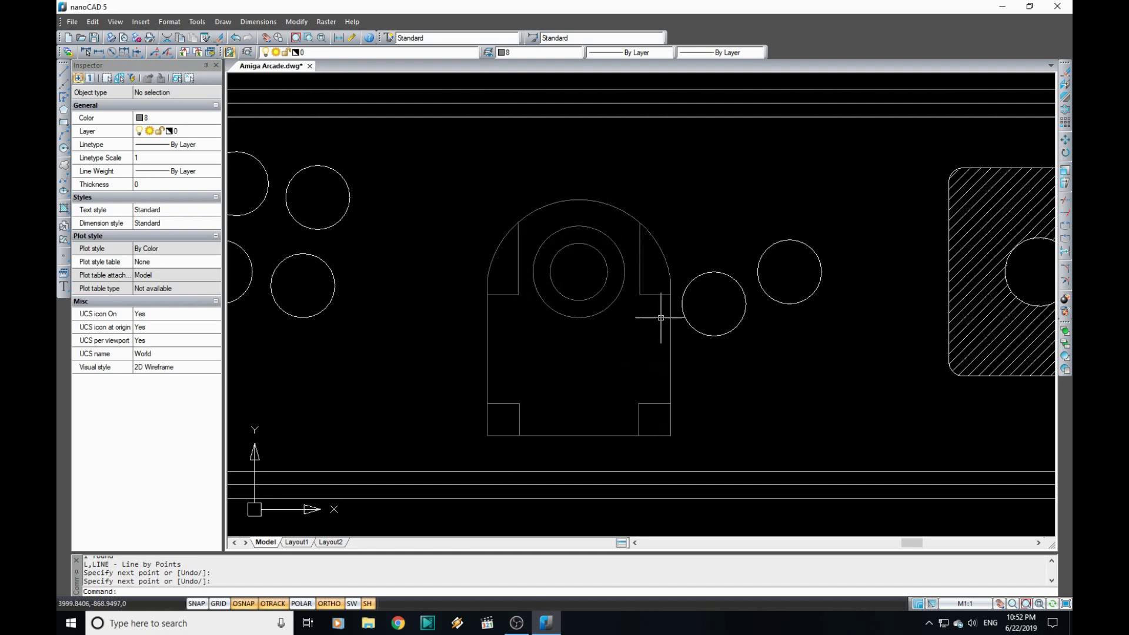
mouse_move(652, 293)
scroll(585, 307, "down", 2)
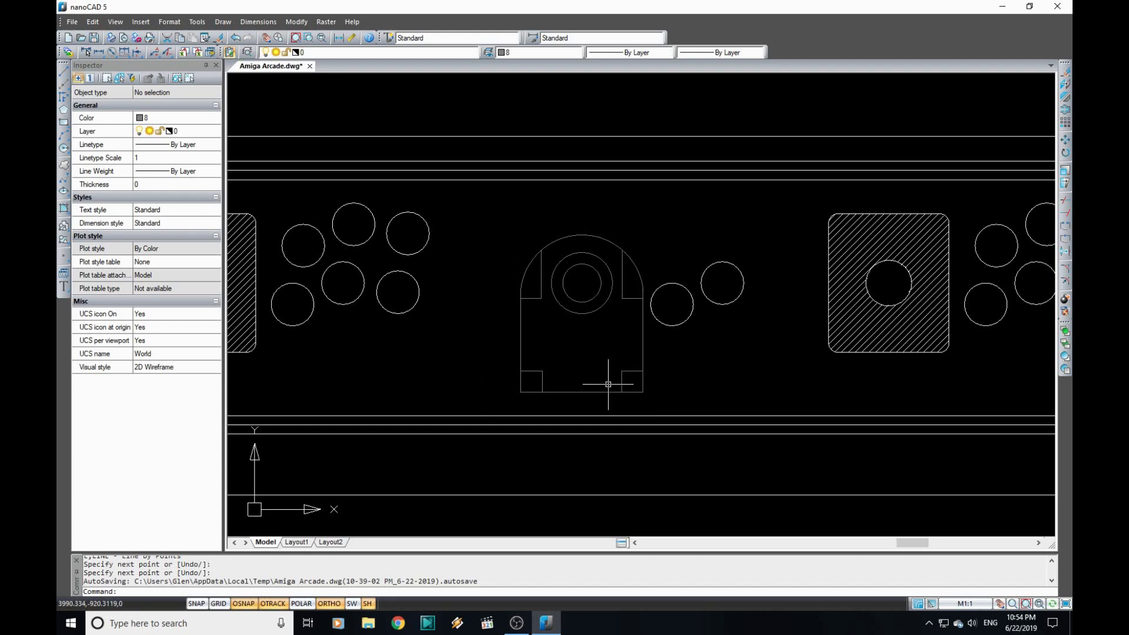
scroll(585, 353, "down", 2)
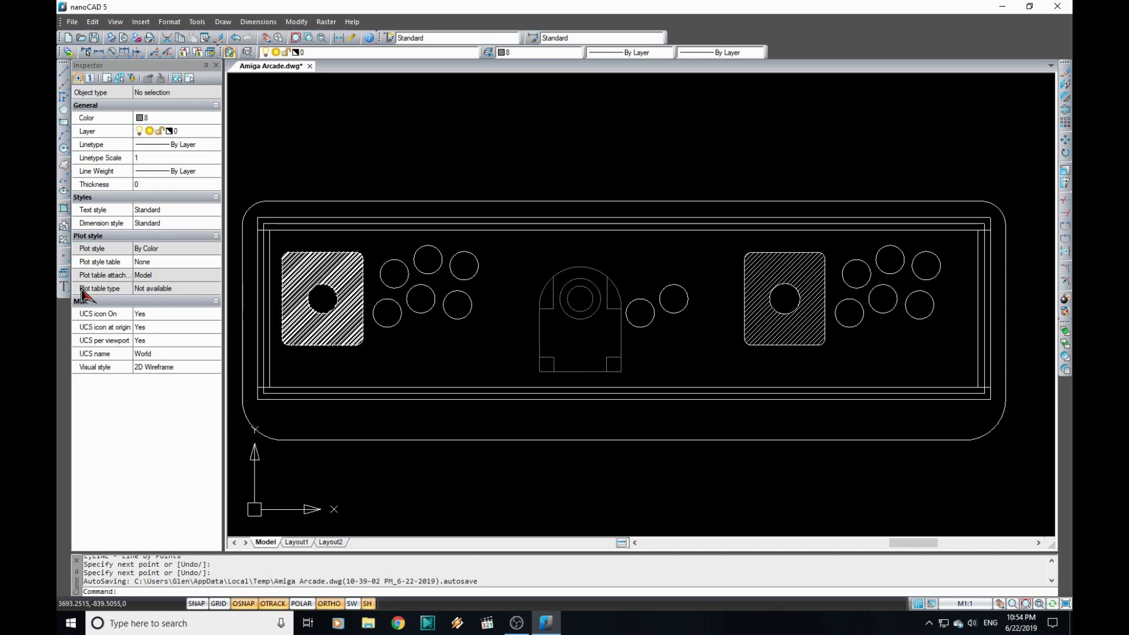
left_click(64, 210)
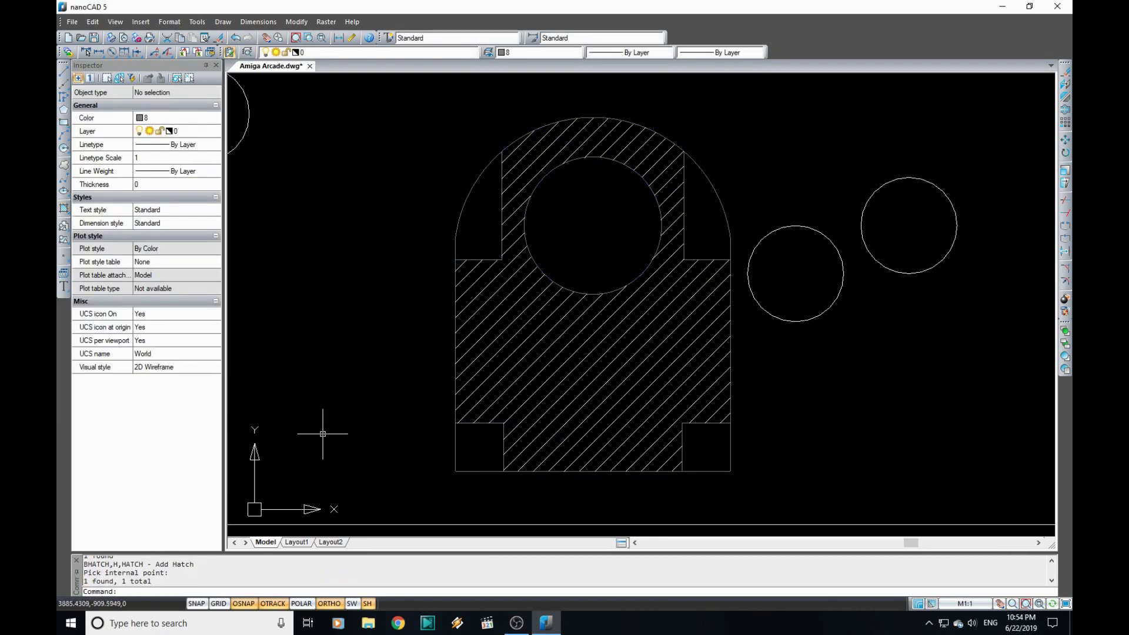
Erase the outer arc around the hatched mount, undoing the mistaken erase
scroll(440, 351, "down", 2)
scroll(464, 435, "down", 3)
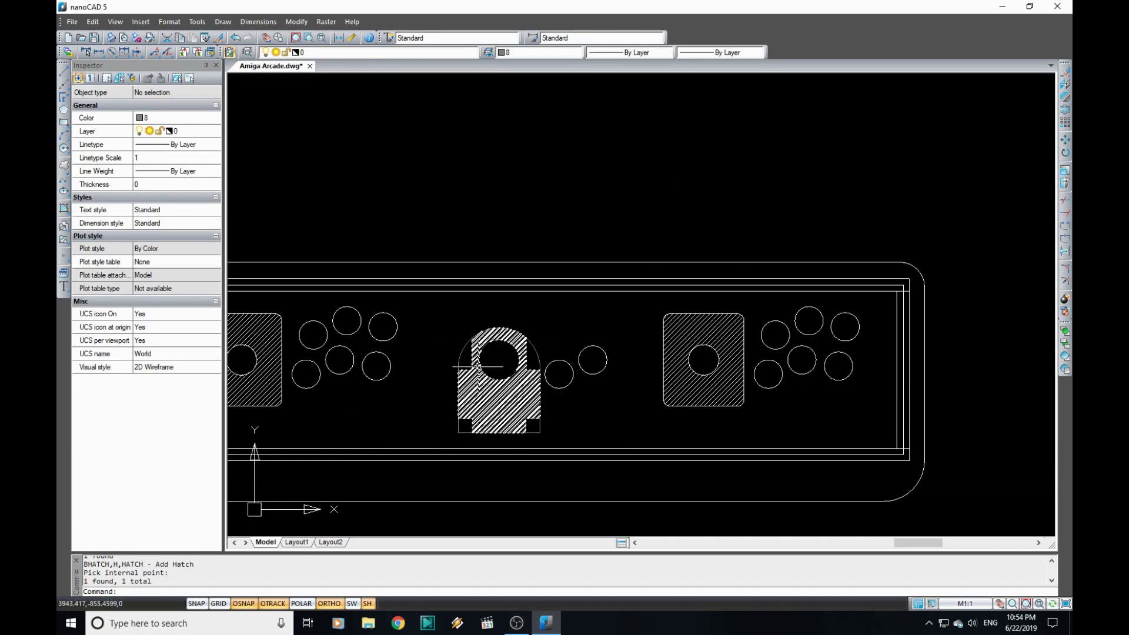
scroll(447, 368, "up", 5)
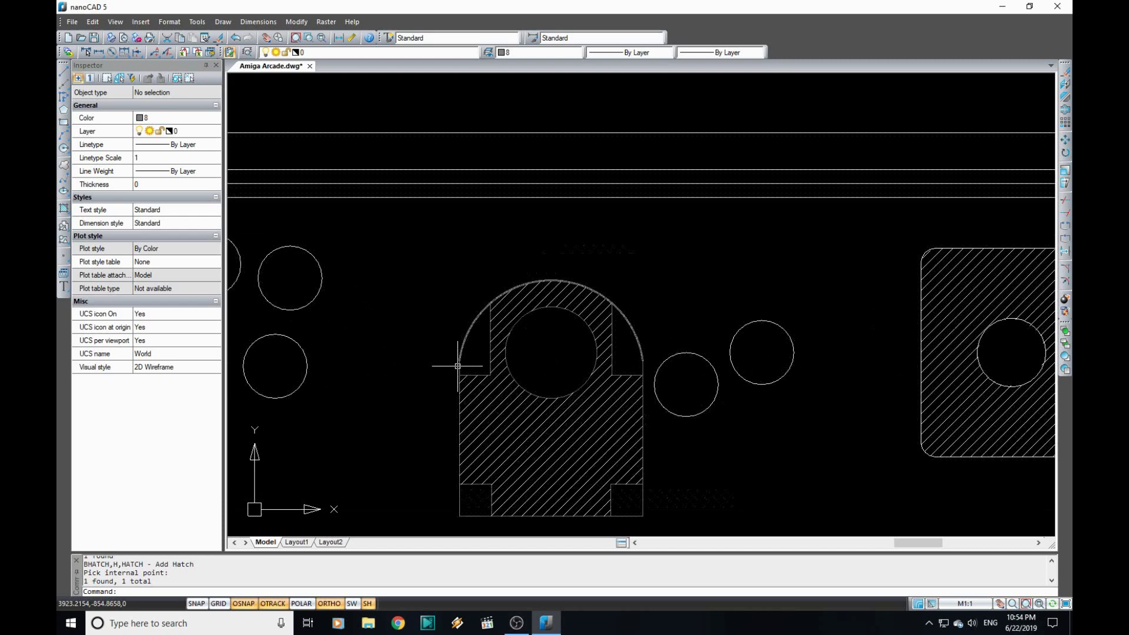
left_click(462, 351)
key("Delete")
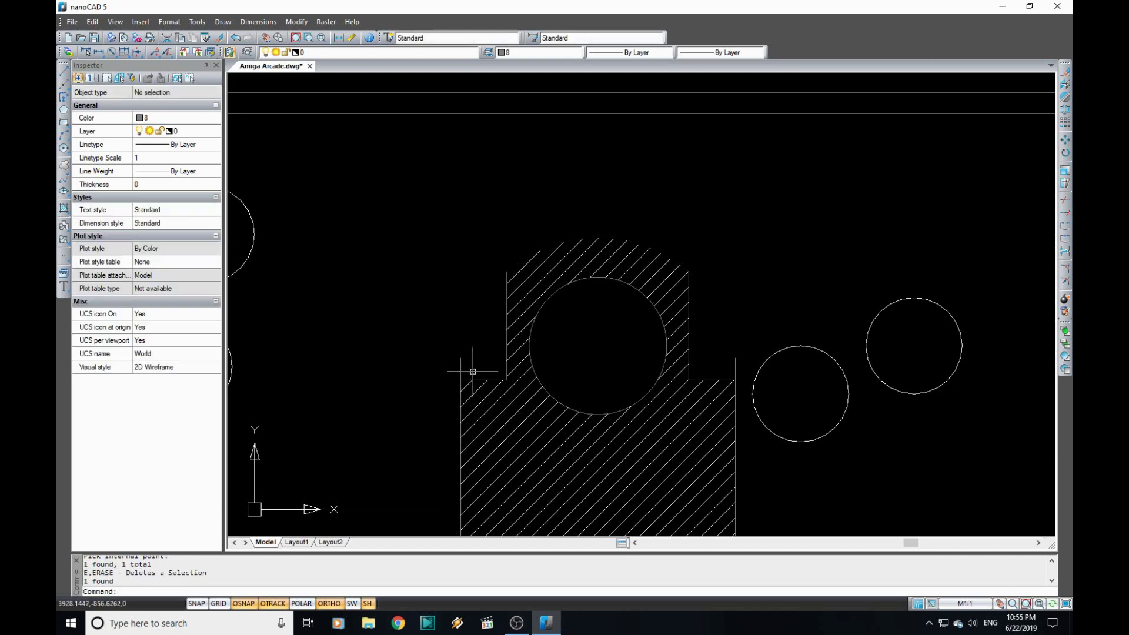
left_click(462, 369)
type("z")
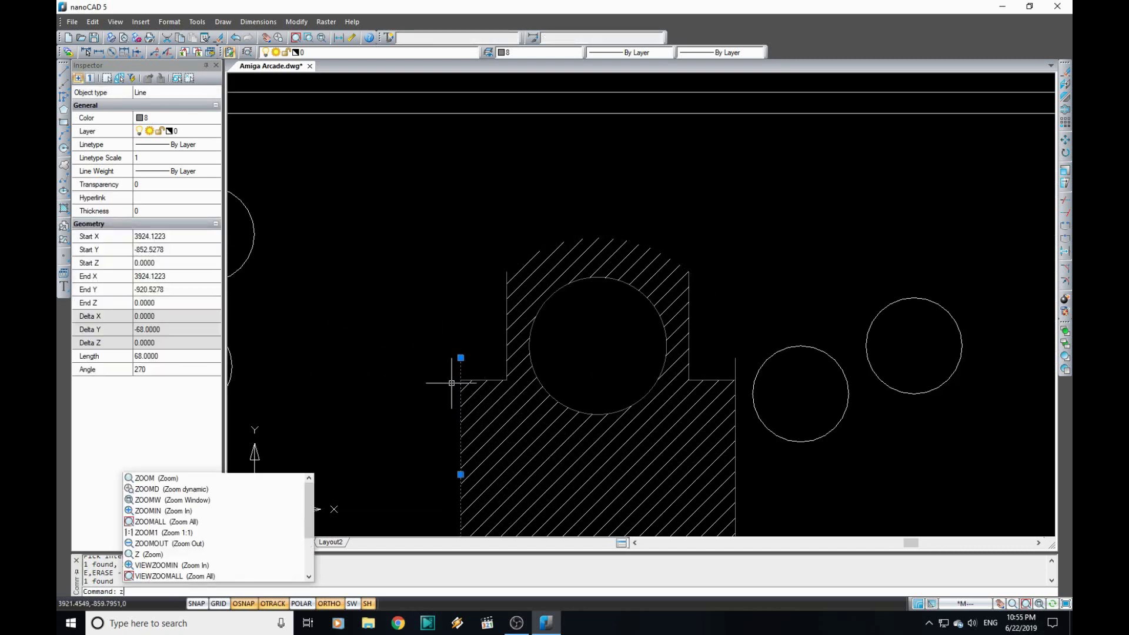
key("ctrl+z")
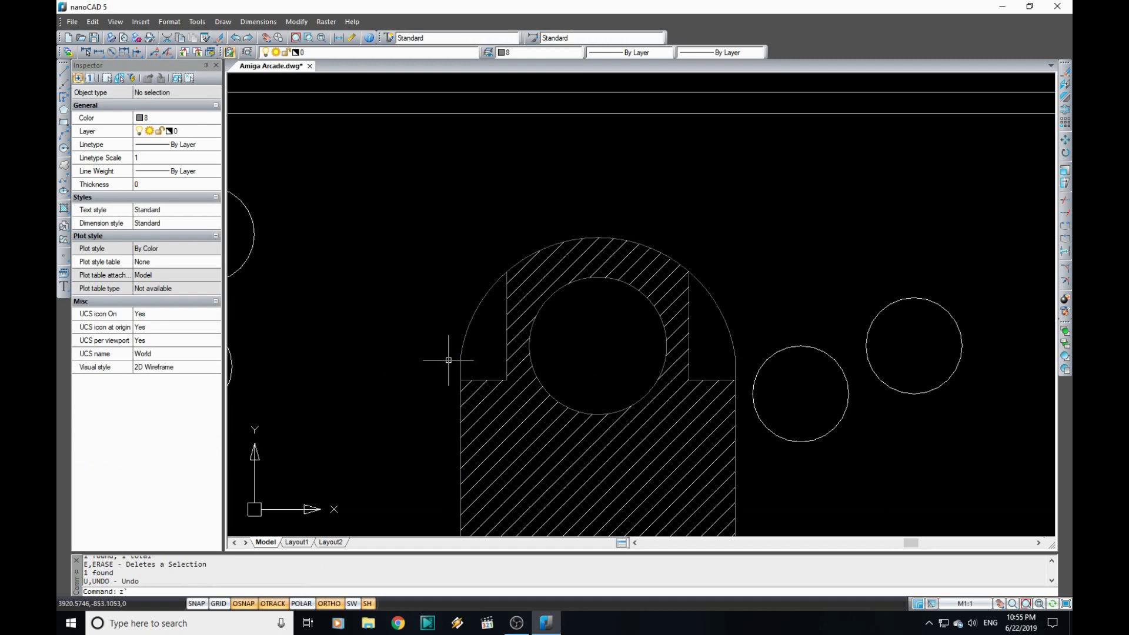
Reselect and delete the outer arc, leaving only the hatched cutout
left_click_drag(423, 290, 496, 337)
left_click(461, 355)
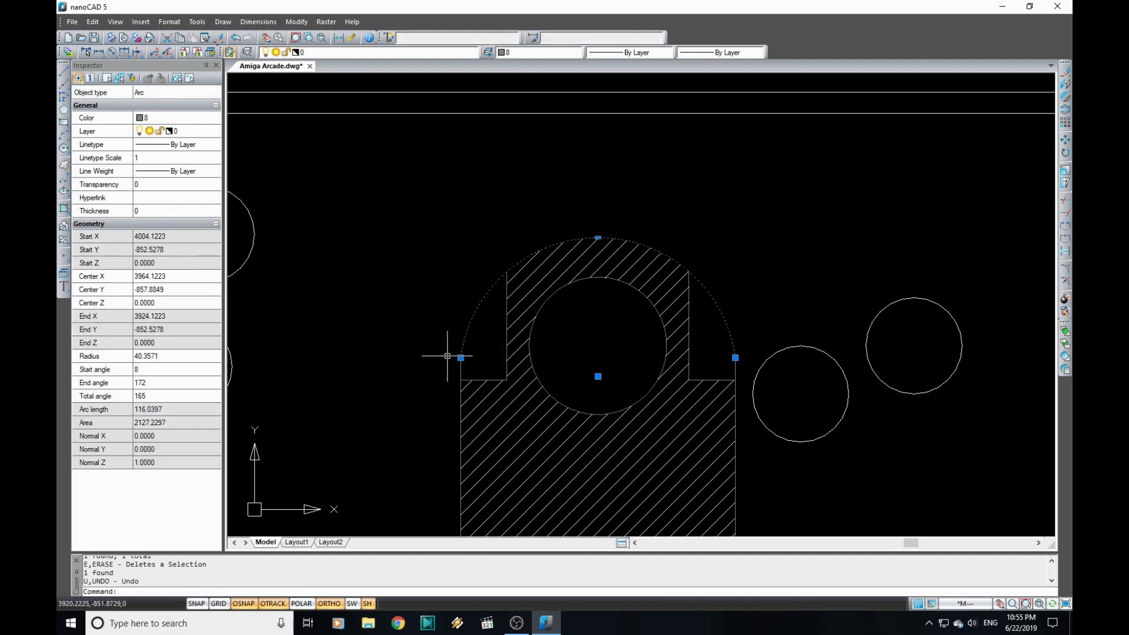
key("Delete")
left_click(457, 355)
scroll(537, 367, "down", 5)
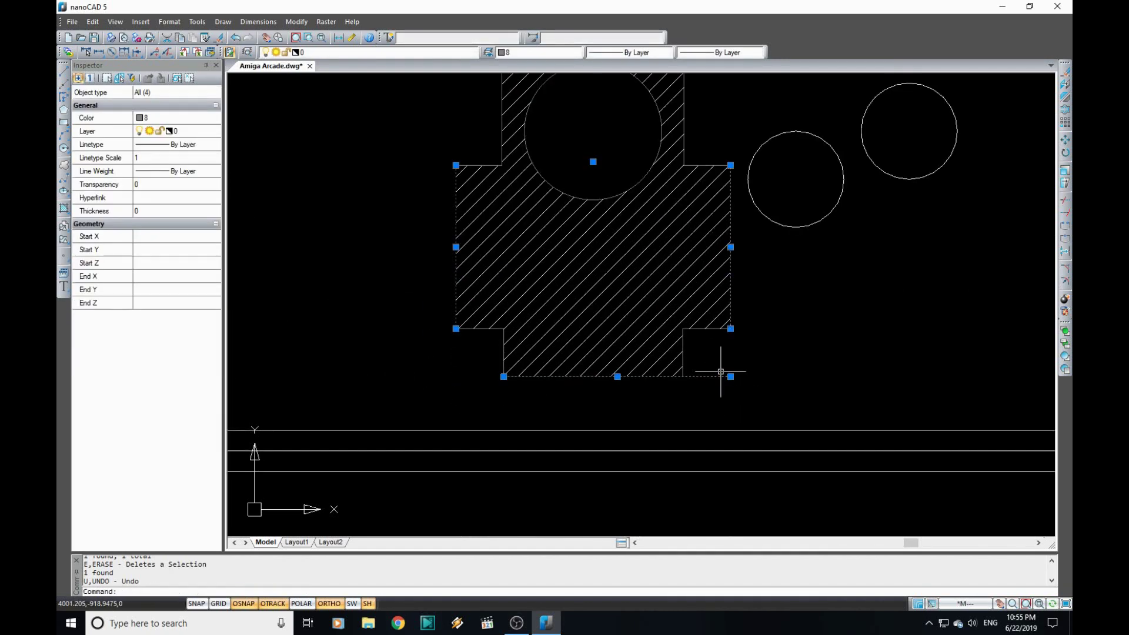
key("Escape")
Pan and zoom across the top panel drawing and its cutout note
scroll(535, 368, "down", 2)
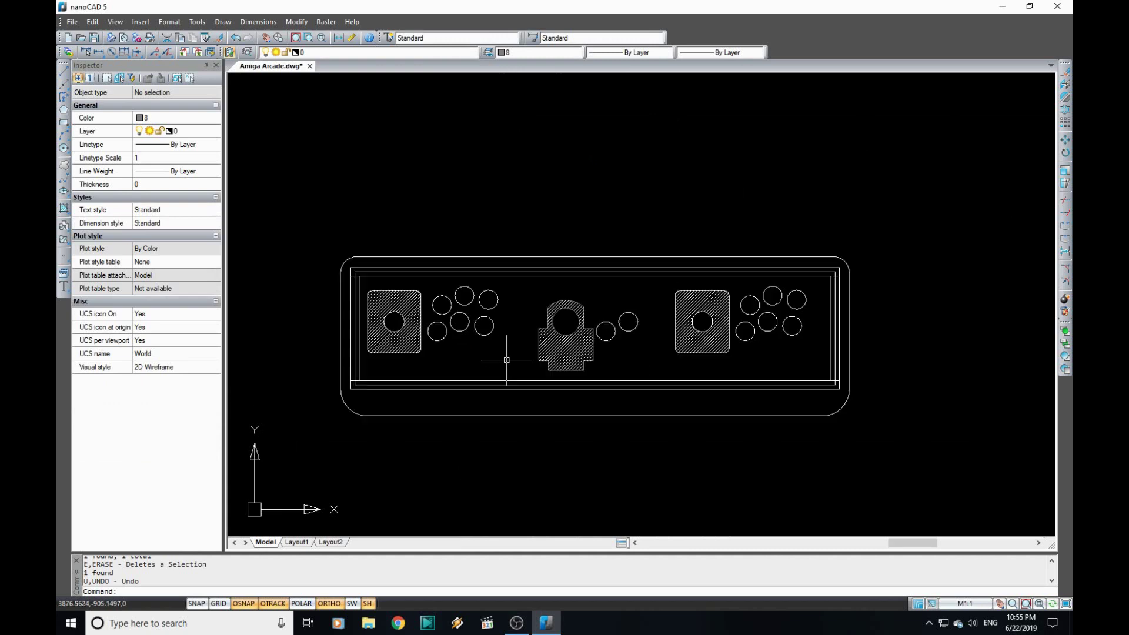
middle_click_drag(504, 302, 869, 305)
scroll(511, 307, "down", 3)
middle_click_drag(568, 317, 847, 305)
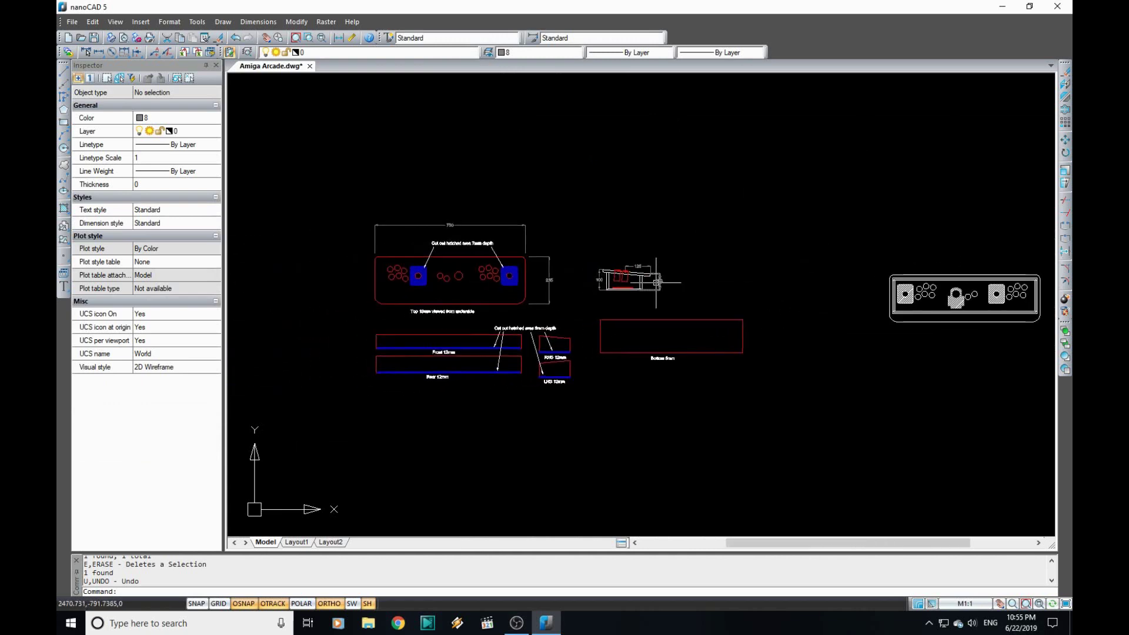
scroll(417, 250, "up", 6)
scroll(427, 265, "down", 4)
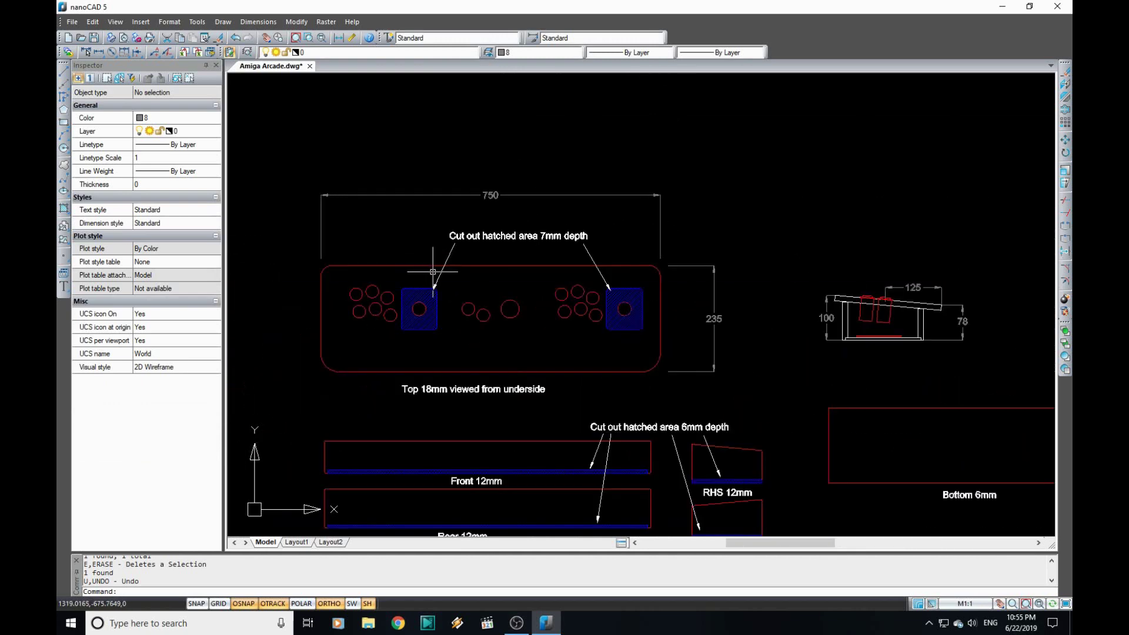
scroll(378, 238, "up", 6)
middle_click_drag(378, 238, 620, 285)
scroll(619, 285, "down", 3)
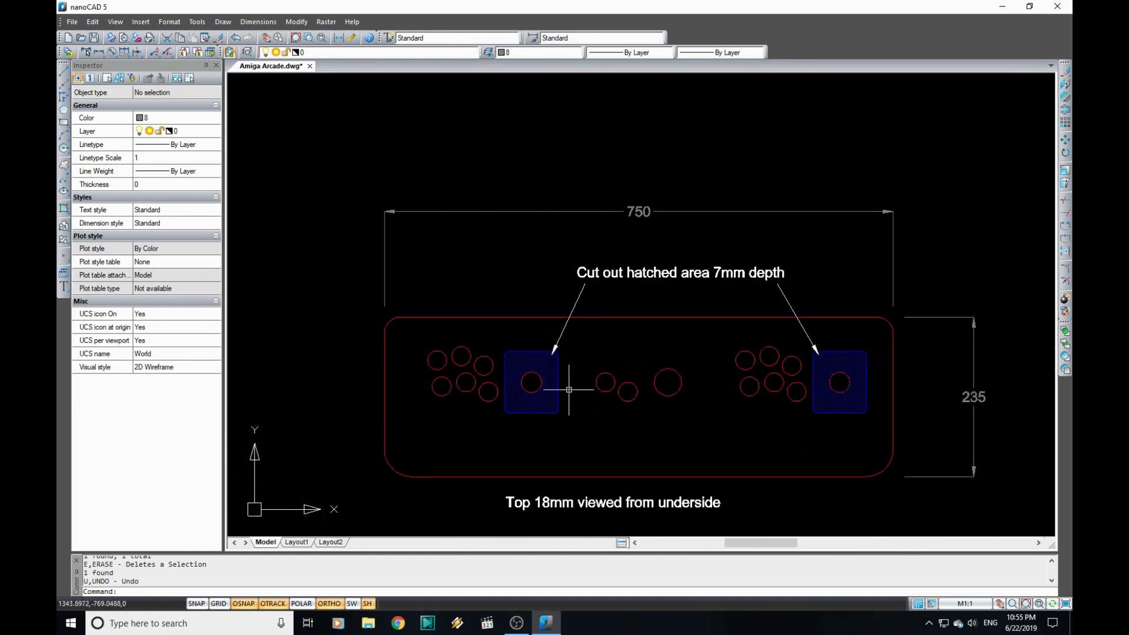
mouse_move(663, 363)
middle_mouse_down()
mouse_move(588, 221)
mouse_move(539, 294)
mouse_move(528, 469)
middle_mouse_up()
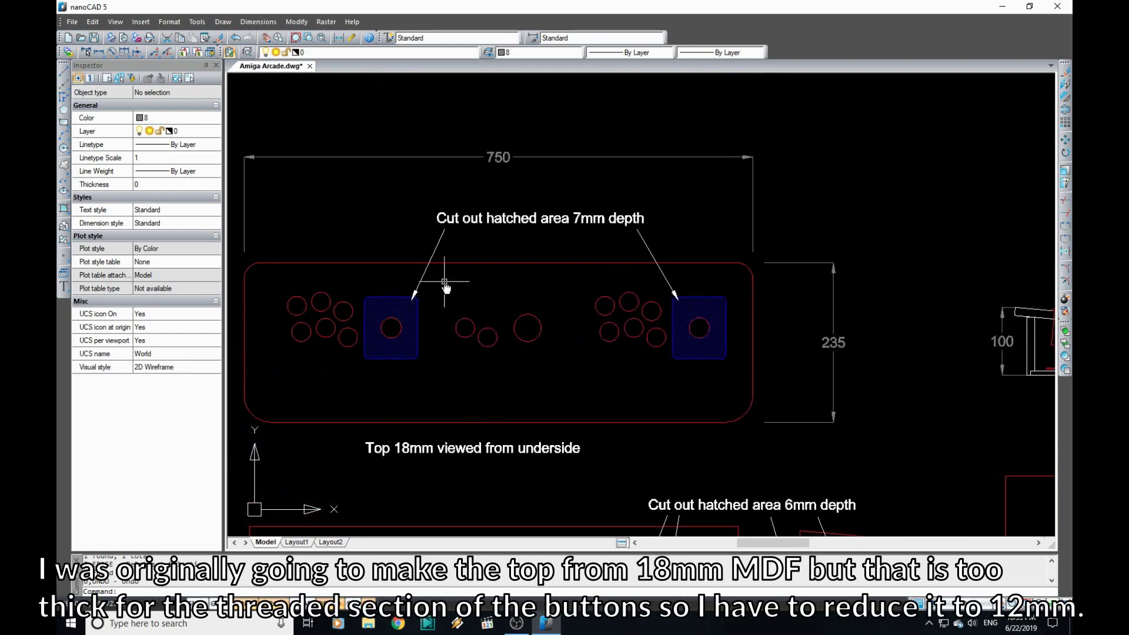
middle_click_drag(444, 282, 478, 298)
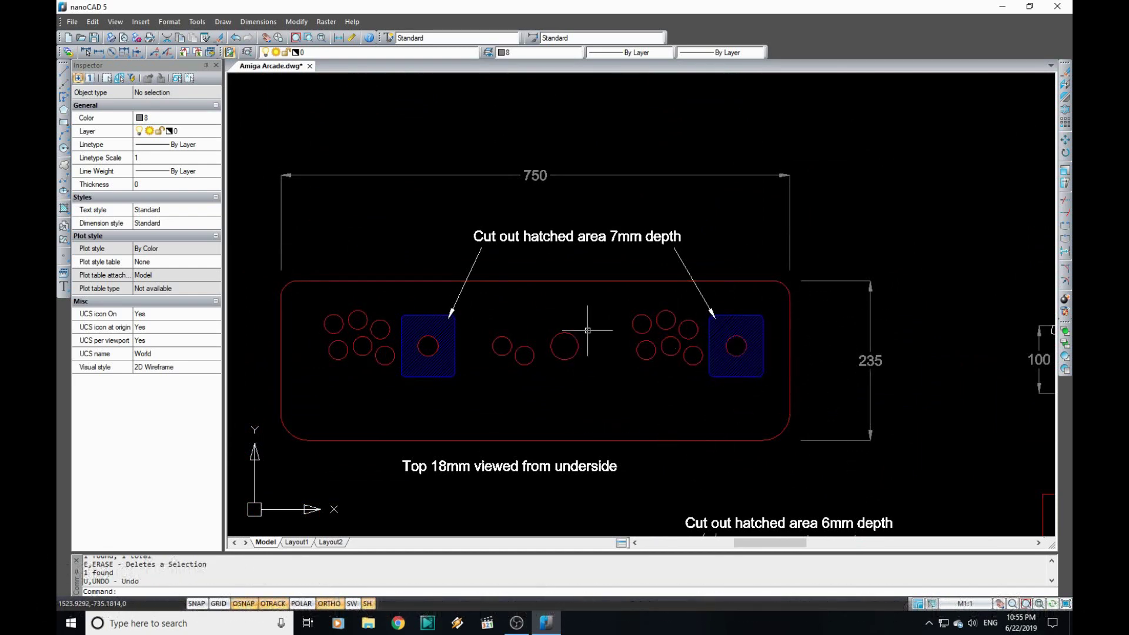
Pan to the front, rear, side and bottom panels, then zoom out to the whole layout
scroll(555, 404, "down", 3)
mouse_move(556, 404)
middle_mouse_down()
mouse_move(538, 293)
mouse_move(488, 396)
mouse_move(531, 391)
middle_mouse_up()
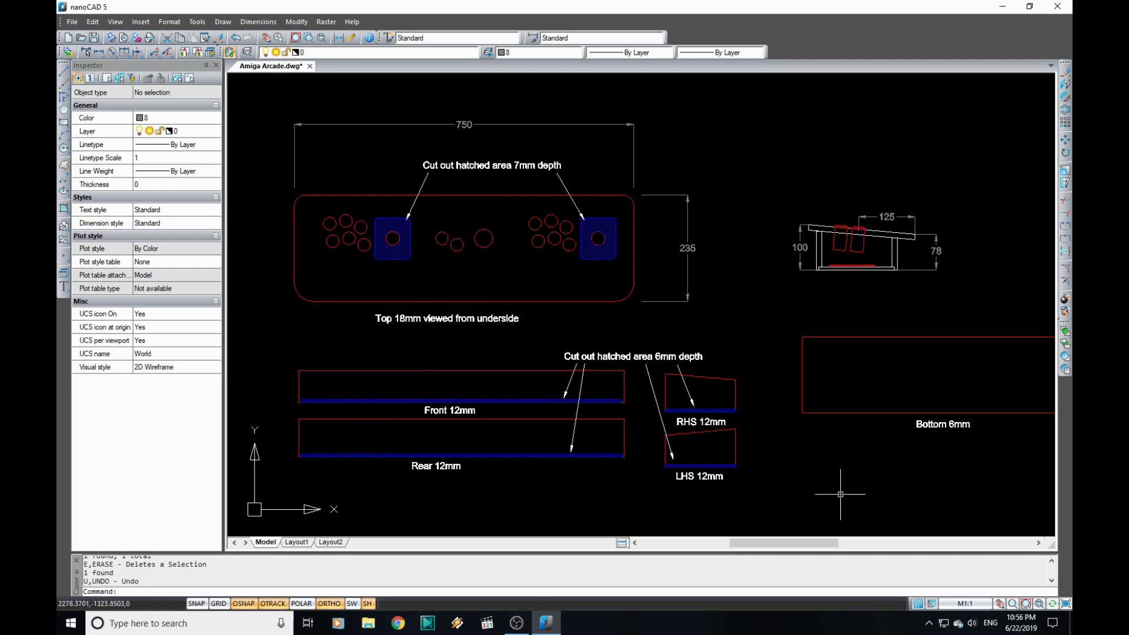
middle_click_drag(798, 394, 473, 368)
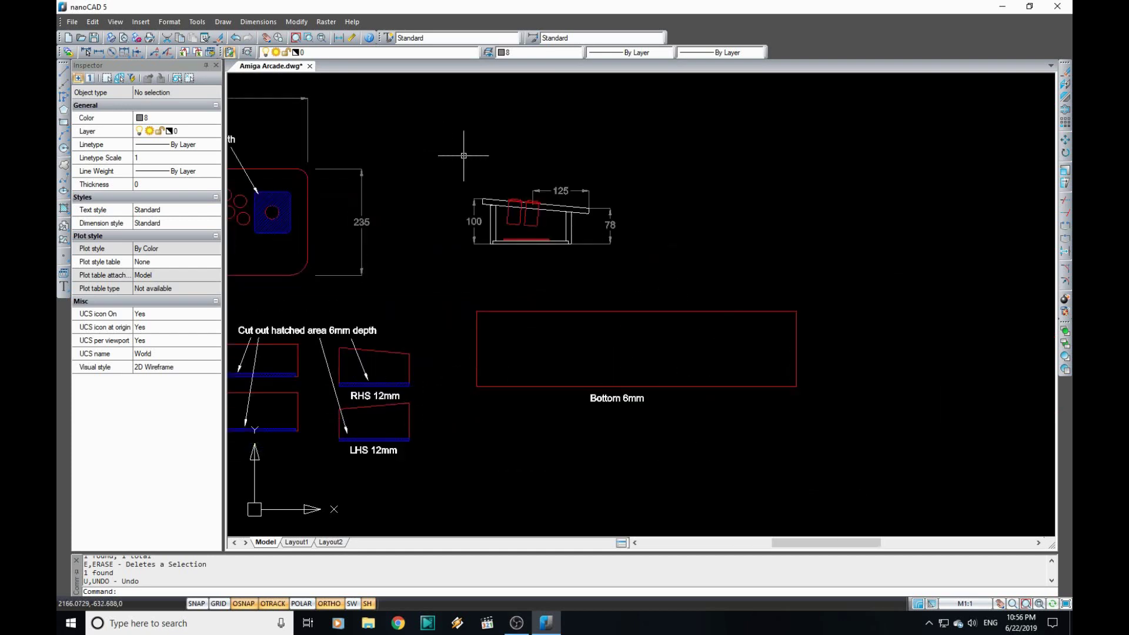
scroll(485, 190, "up", 5)
scroll(549, 322, "down", 1)
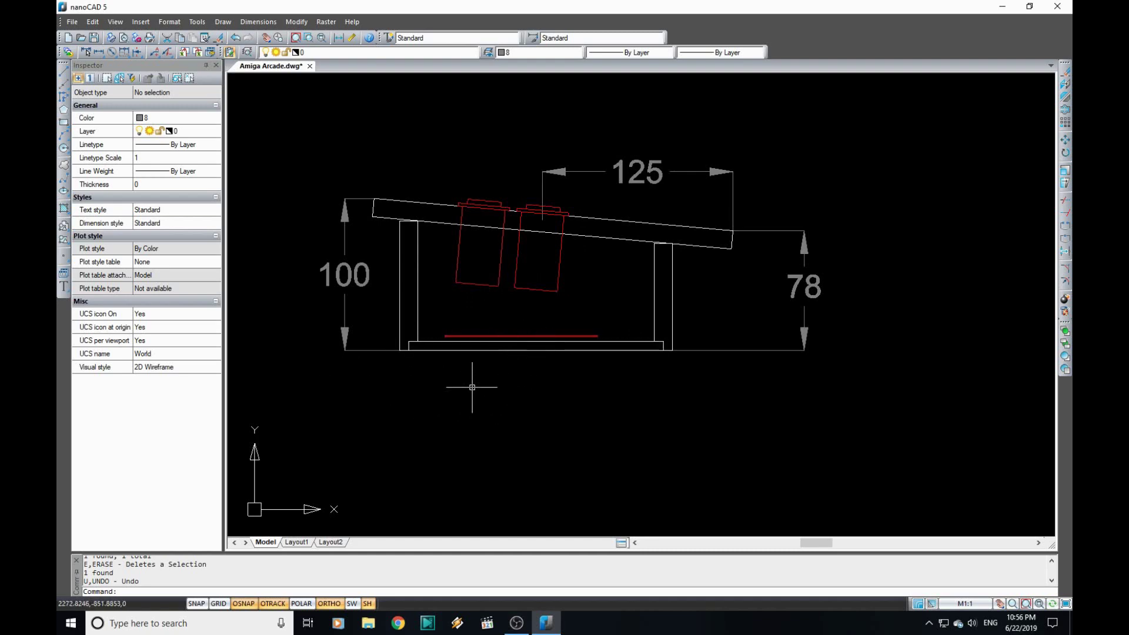
scroll(502, 349, "down", 4)
scroll(518, 391, "down", 3)
middle_click_drag(518, 391, 676, 270)
scroll(664, 323, "down", 2)
scroll(676, 270, "down", 3)
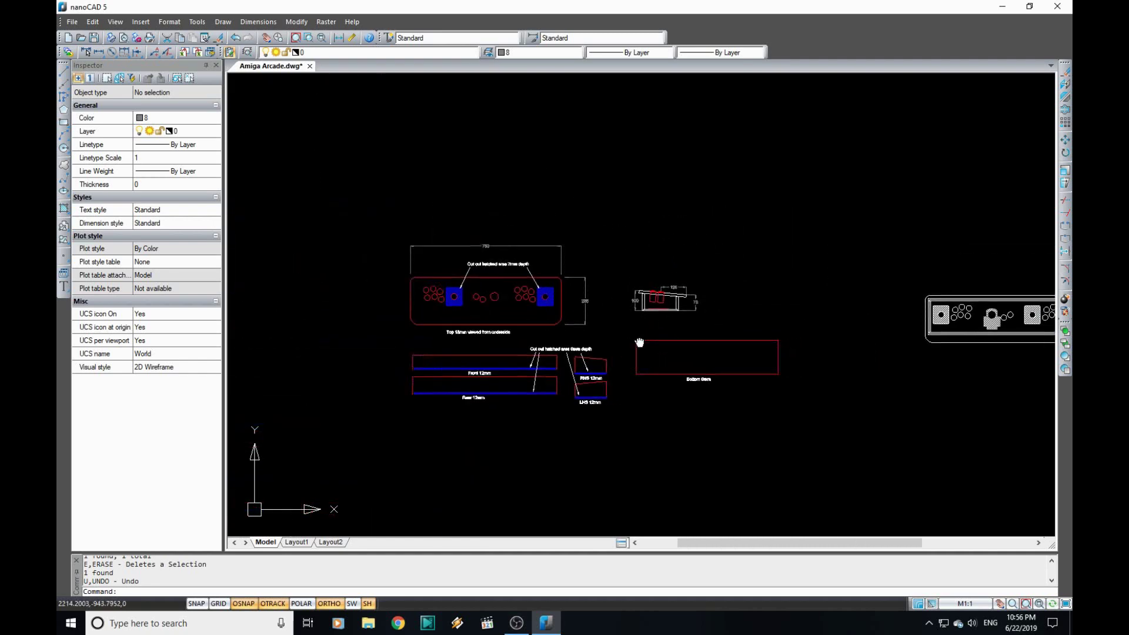